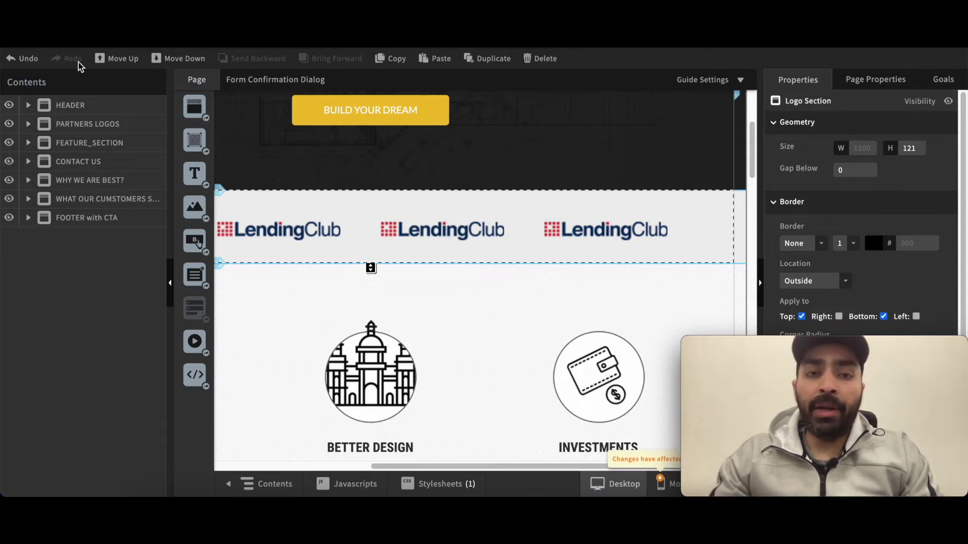
Step: Check the HEADER and PARTNERS LOGOS layers, then open FEATURE_SECTION's name for editing, leaving it unchanged
left_click(70, 105)
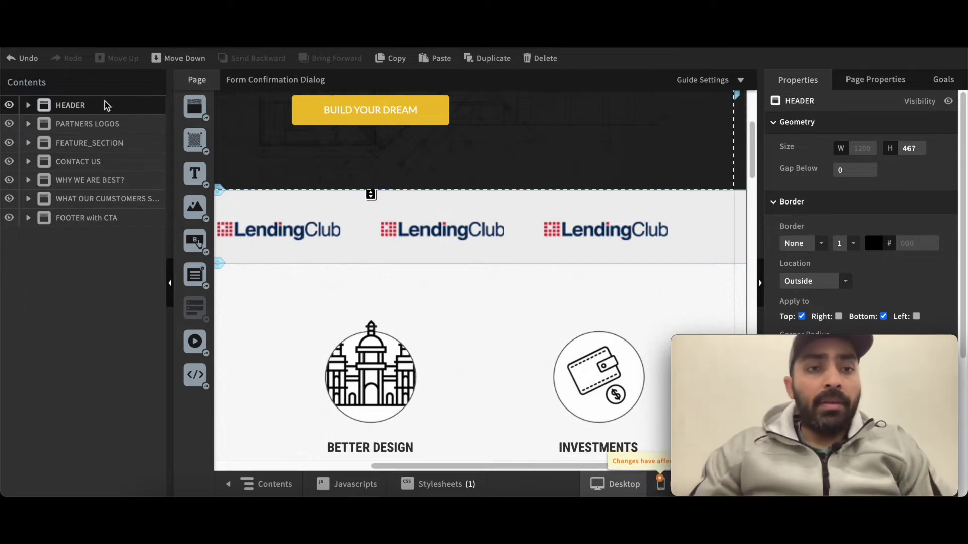
left_click(95, 128)
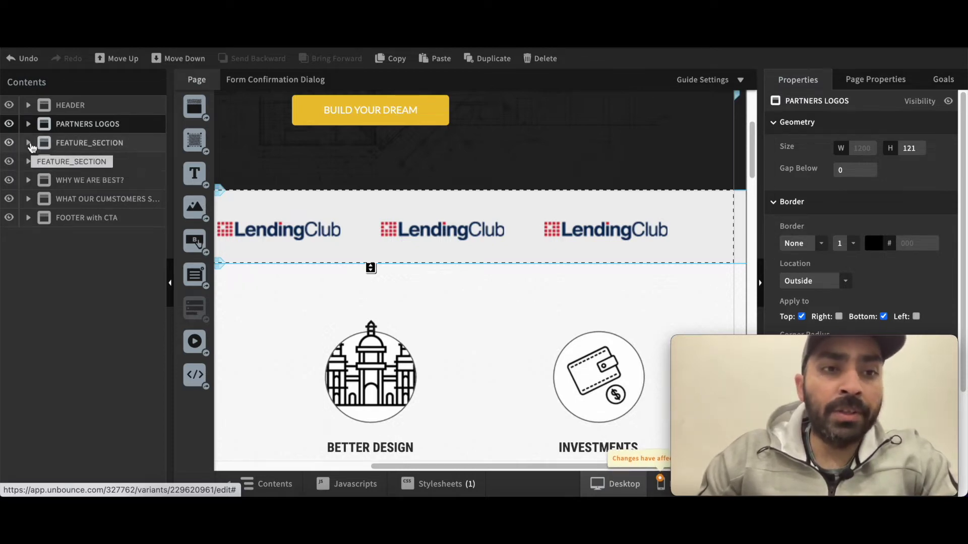
left_click(84, 145)
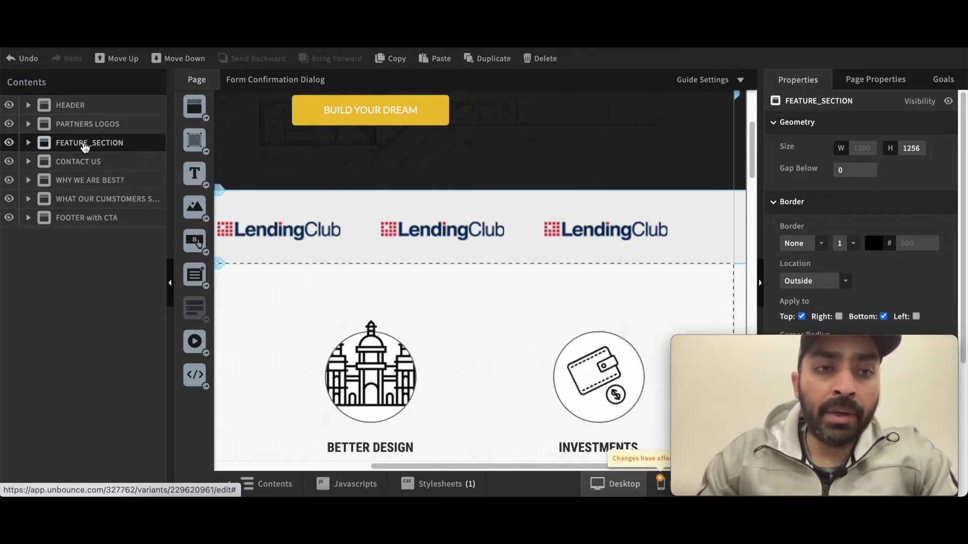
double_click(84, 145)
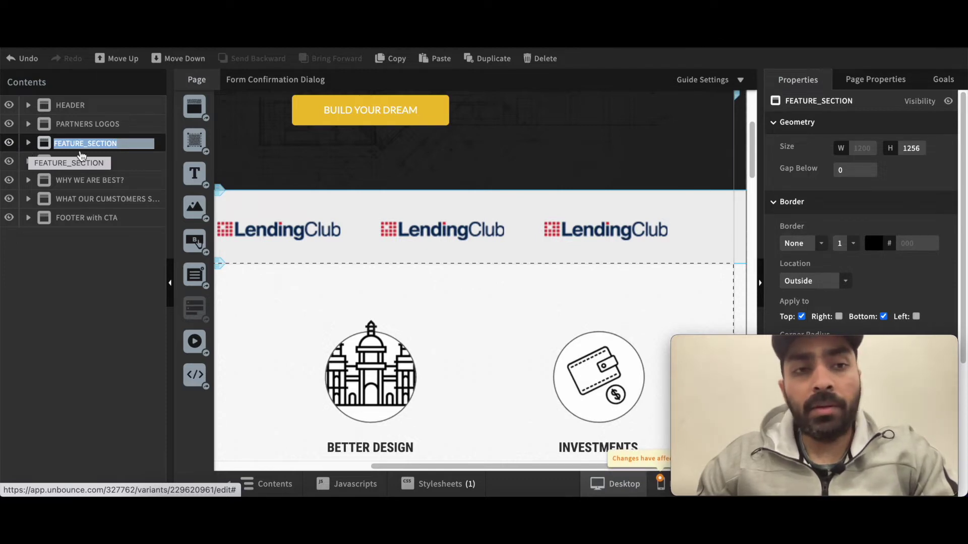
left_click(84, 160)
Step: Expand FEATURE_SECTION, select BETTER DESIGN BOX, and scroll through the nested kitchen card layers
left_click(71, 143)
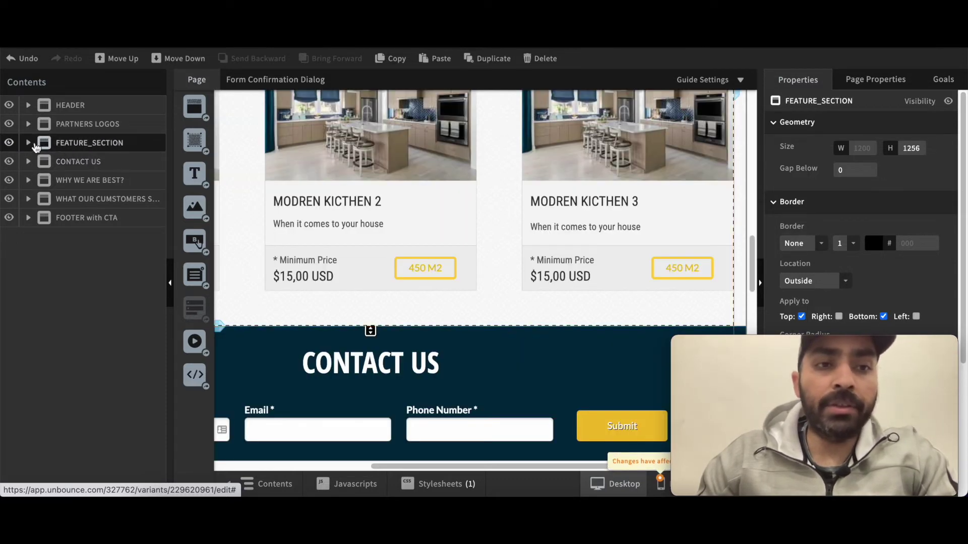
left_click(29, 144)
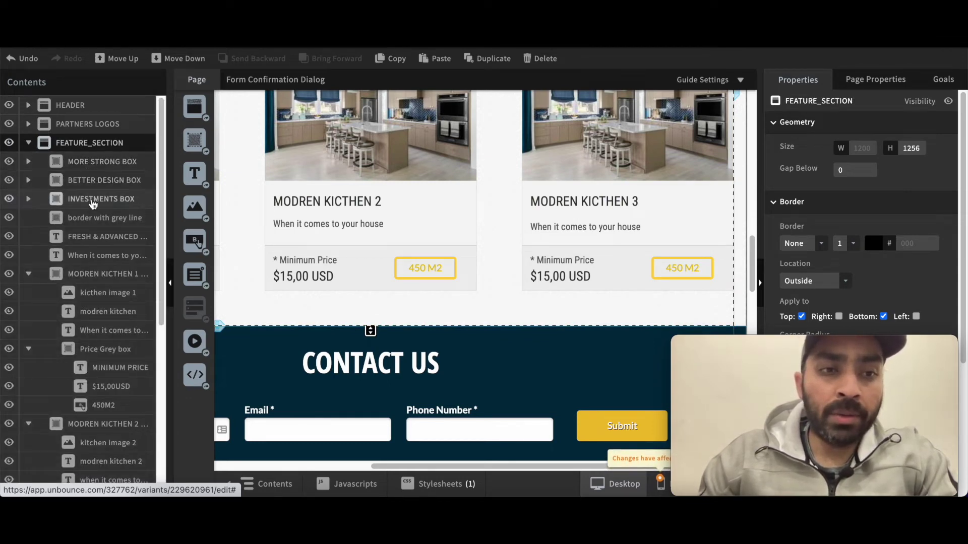
scroll(94, 282, "down", 1)
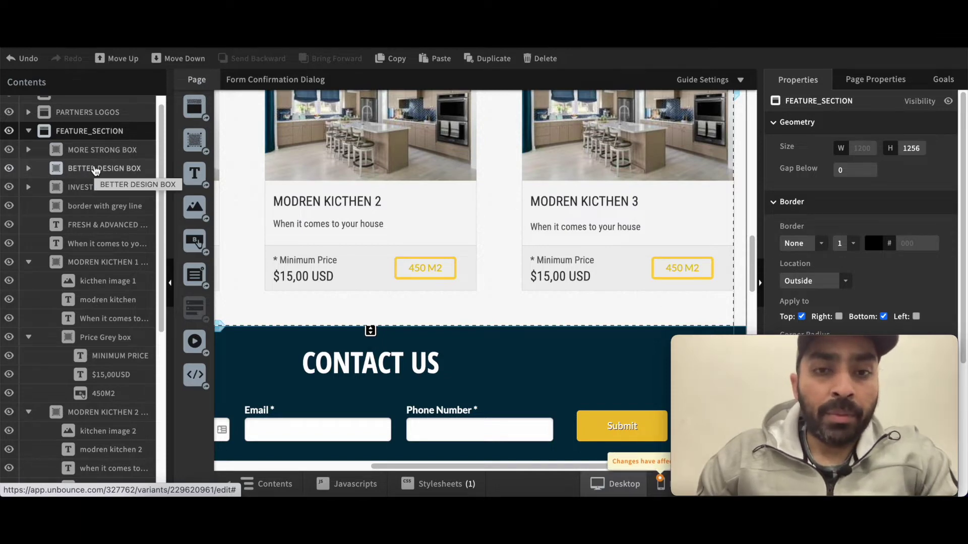
left_click(96, 170)
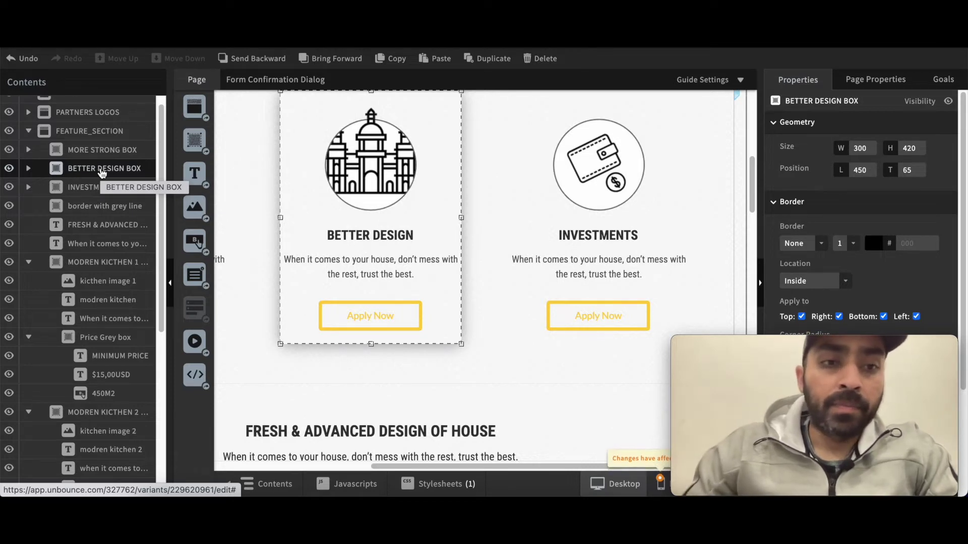
scroll(95, 224, "down", 5)
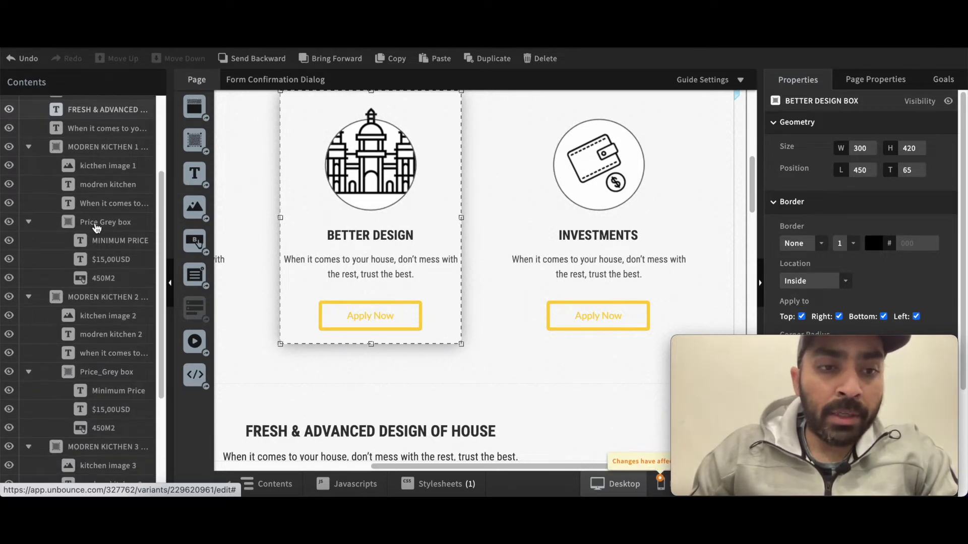
scroll(96, 228, "down", 5)
scroll(96, 230, "down", 1)
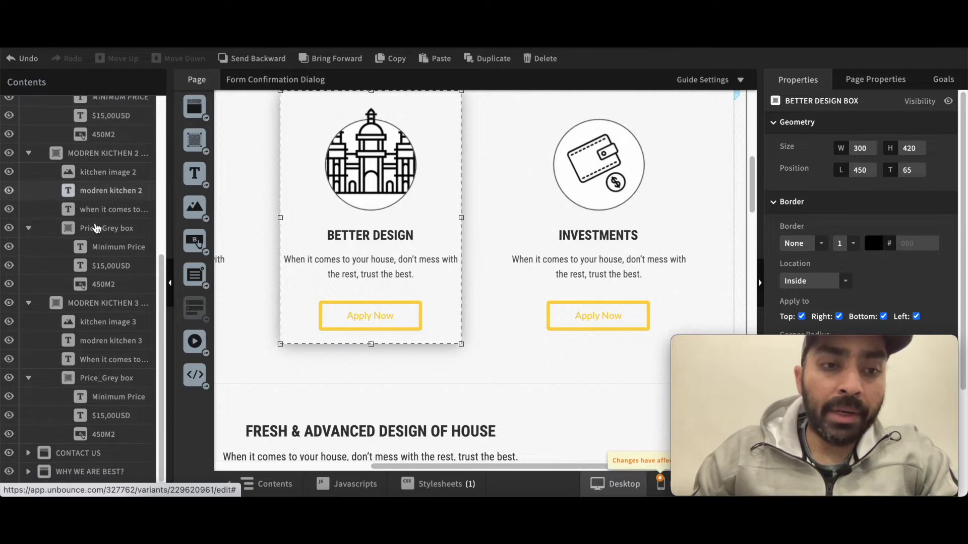
scroll(95, 228, "down", 1)
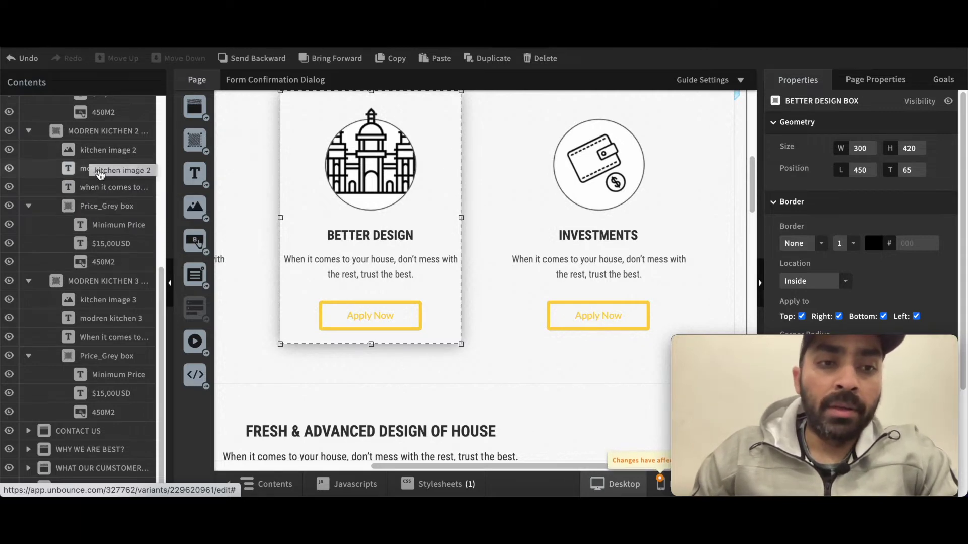
Step: Select the second kitchen card's $15,00USD price layer, scroll the canvas, and return the Contents list to the top
left_click(106, 244)
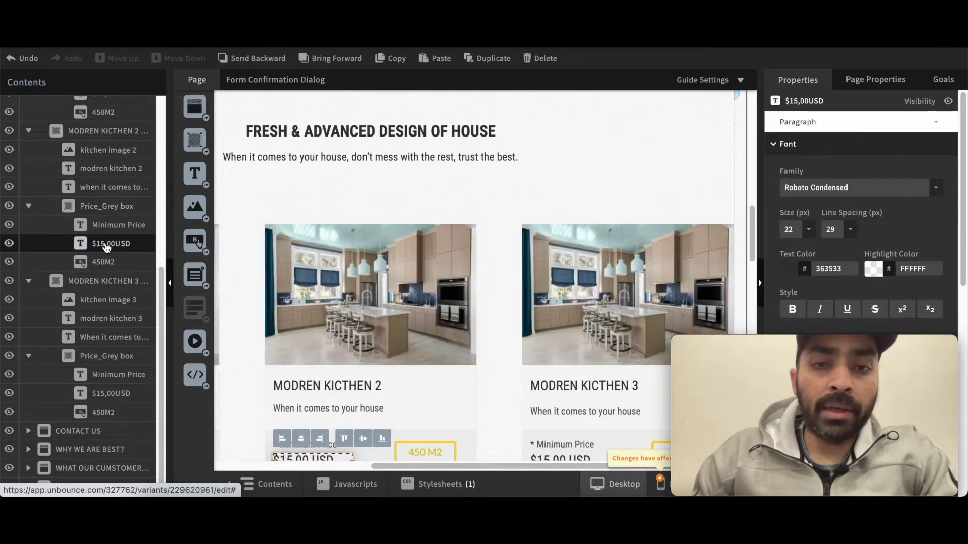
scroll(334, 246, "down", 5)
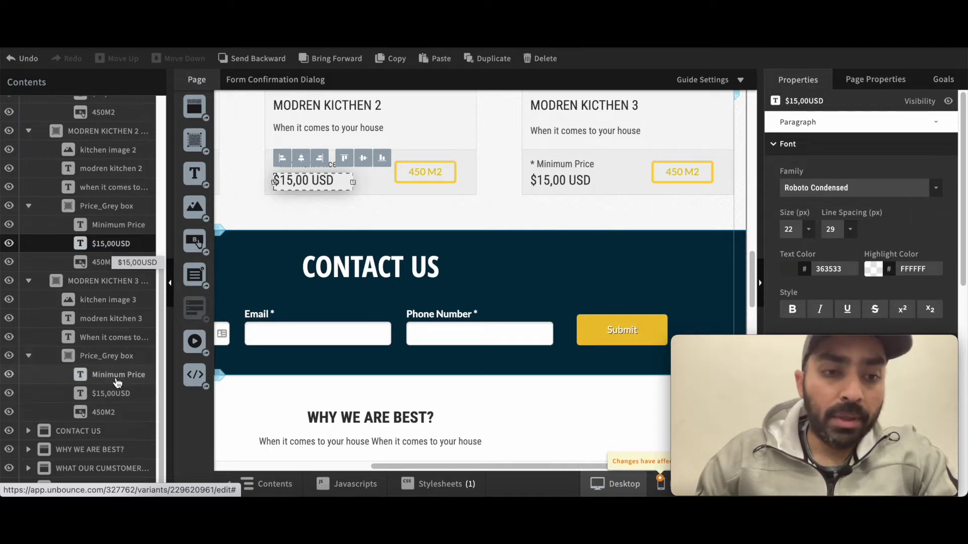
scroll(103, 399, "up", 5)
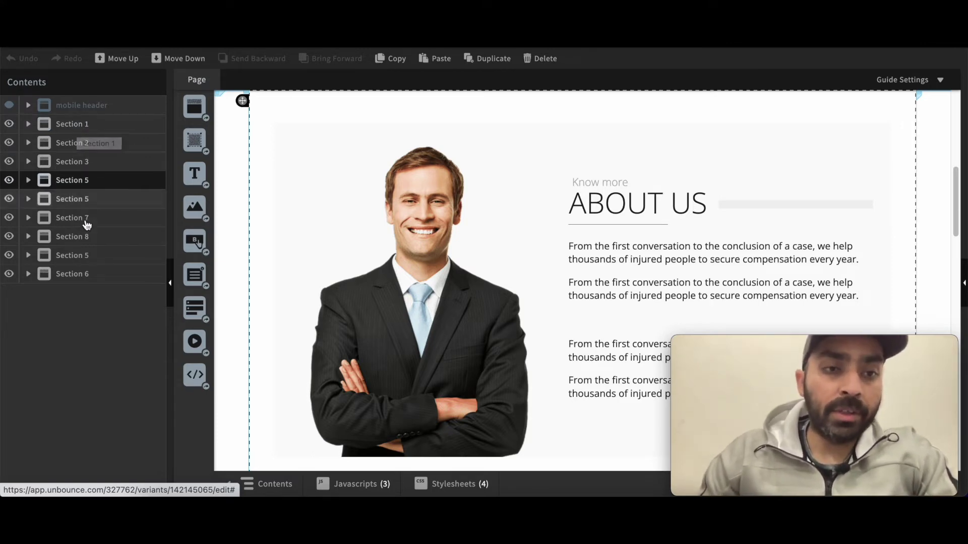
scroll(282, 235, "down", 15)
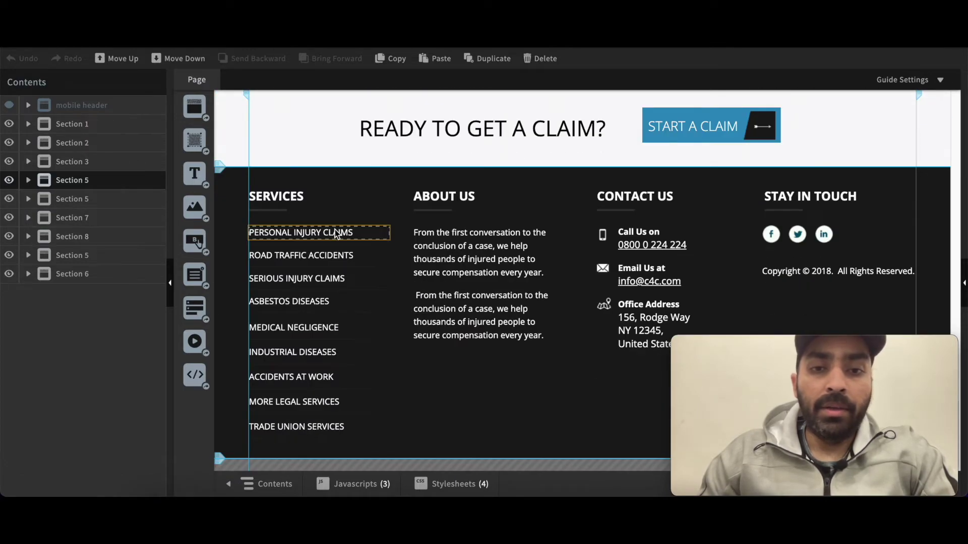
scroll(334, 229, "up", 20)
scroll(341, 229, "down", 10)
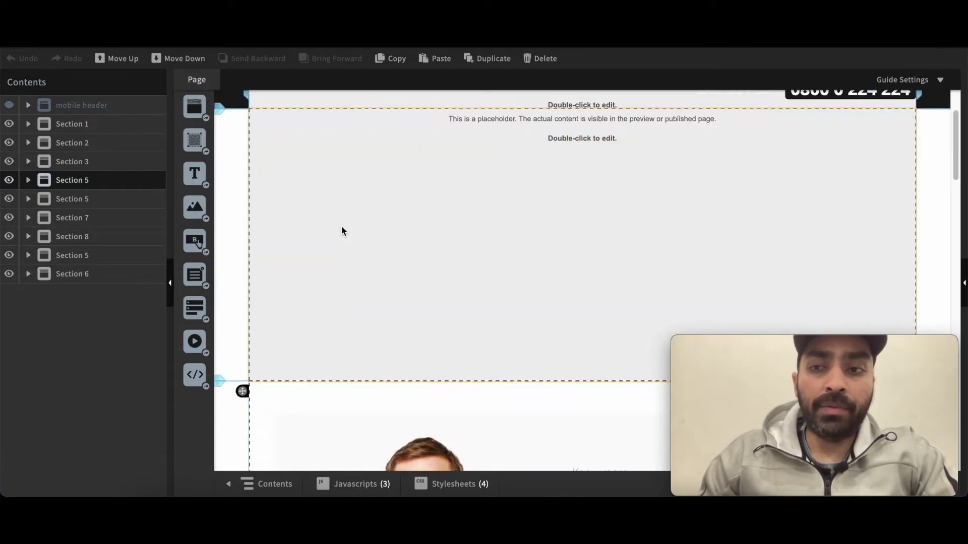
scroll(341, 230, "down", 3)
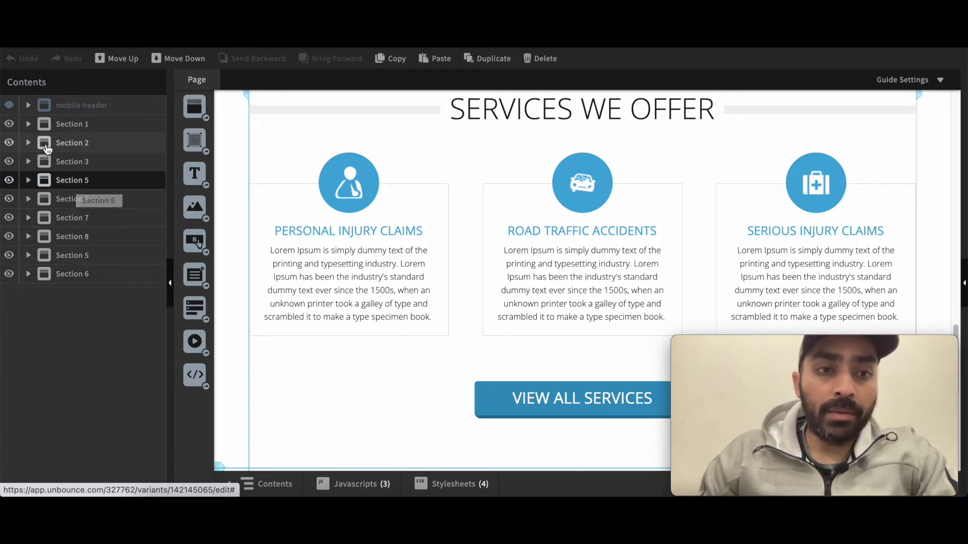
left_click(29, 144)
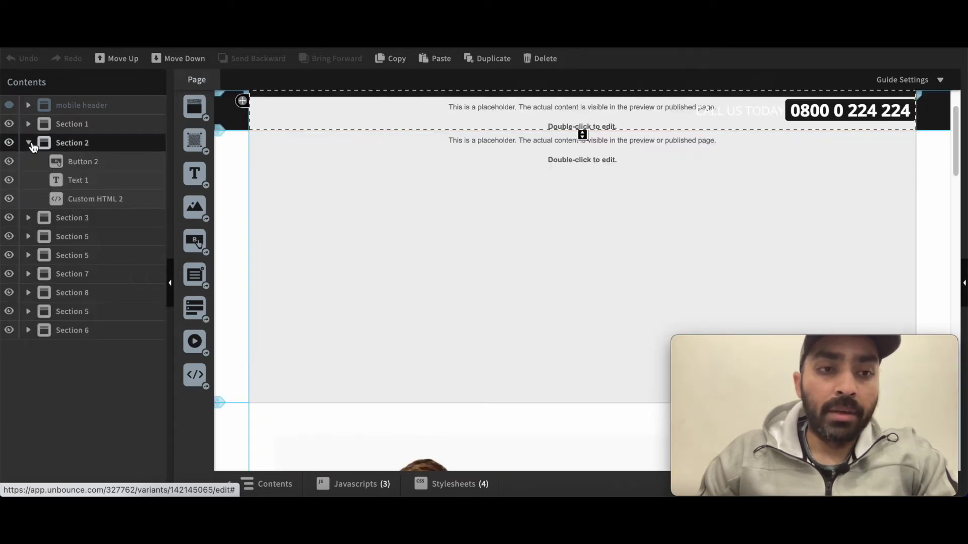
left_click(28, 143)
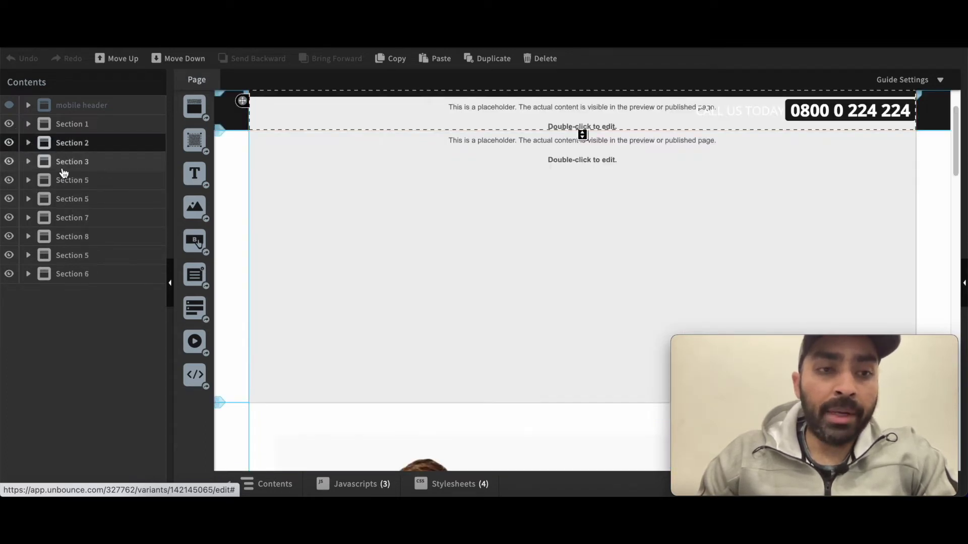
left_click(77, 201)
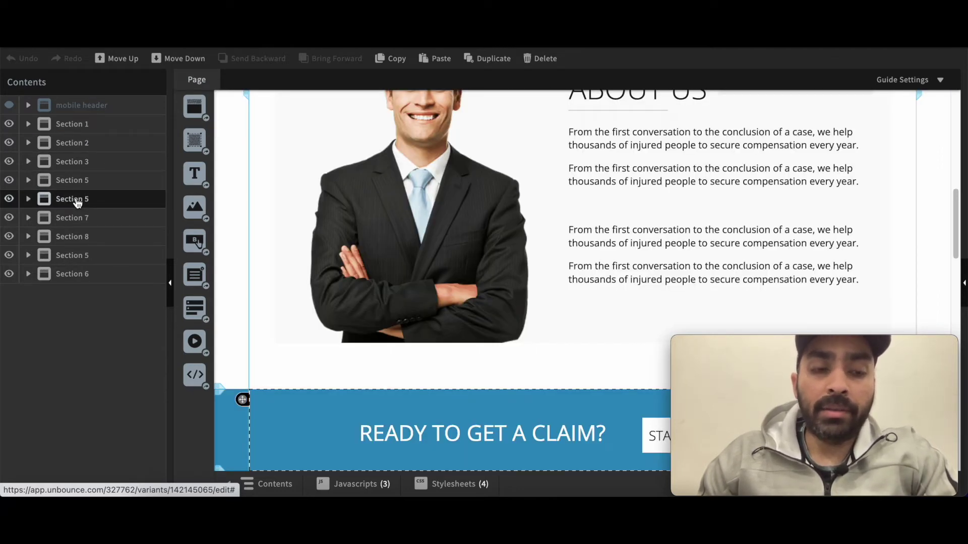
left_click(83, 237)
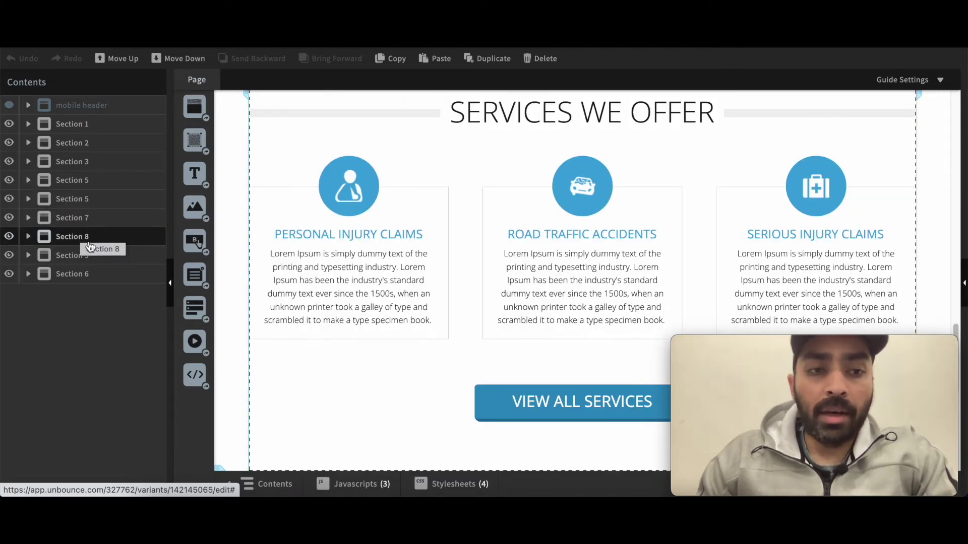
scroll(309, 191, "up", 5)
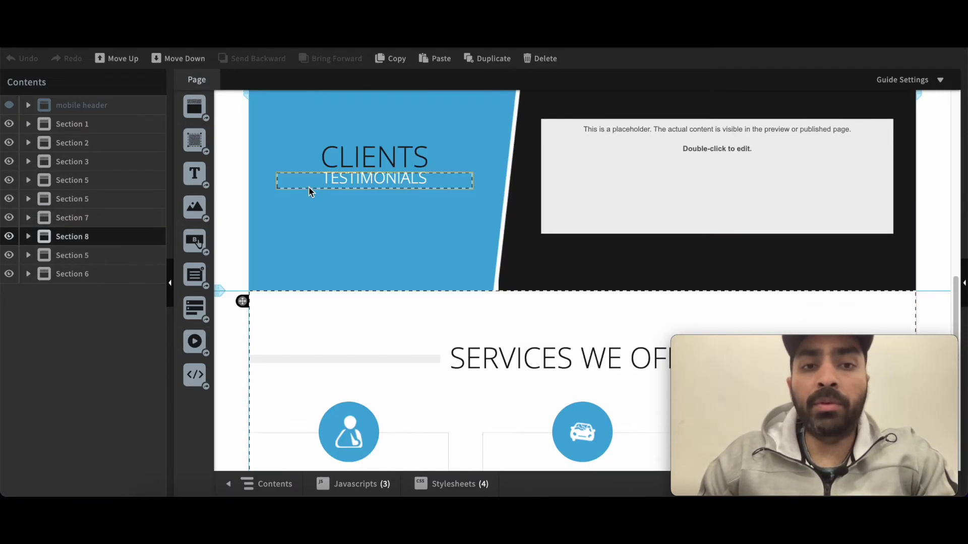
scroll(308, 187, "down", 10)
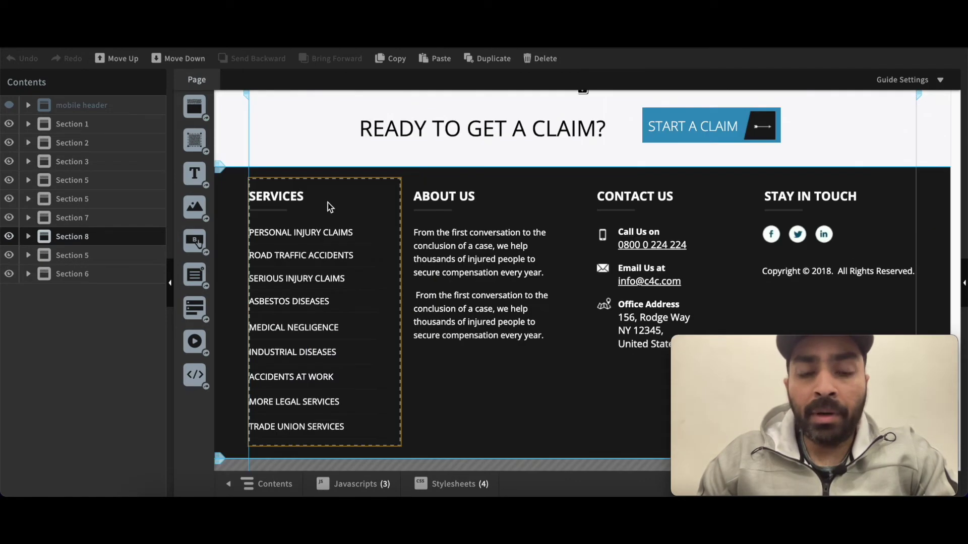
scroll(298, 176, "up", 2)
left_click(296, 182)
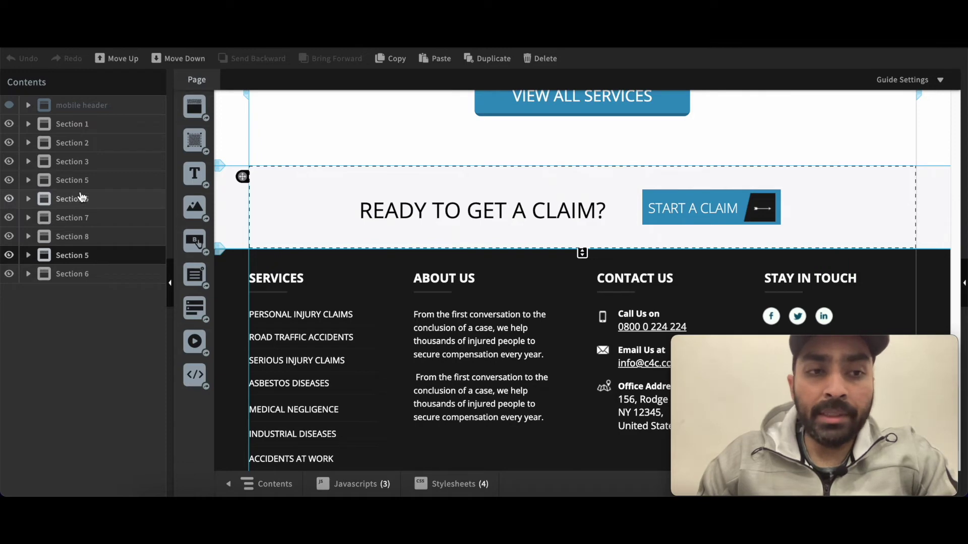
left_click(84, 144)
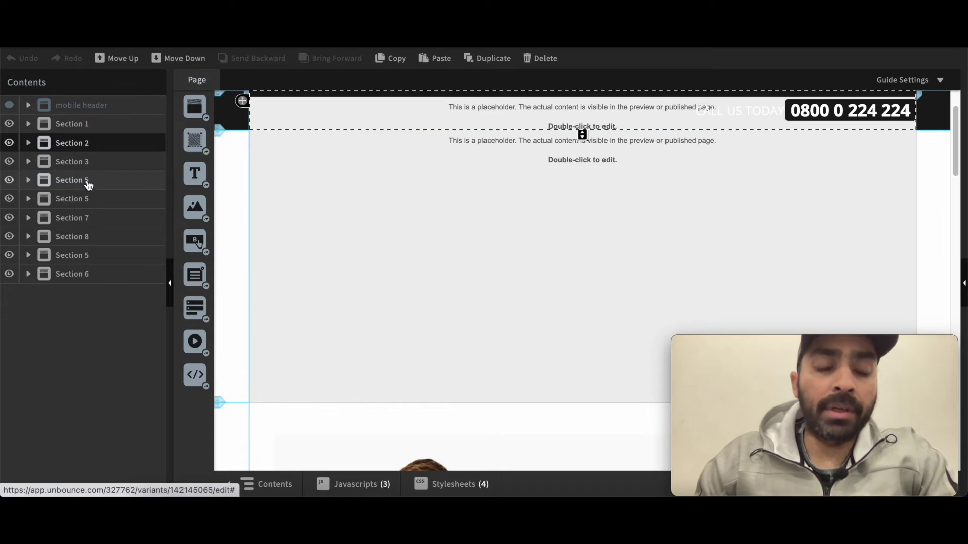
Step: Rename the dark footer's Section 6 layer to FOOTER, then select the claim banner's layer
left_click(83, 280)
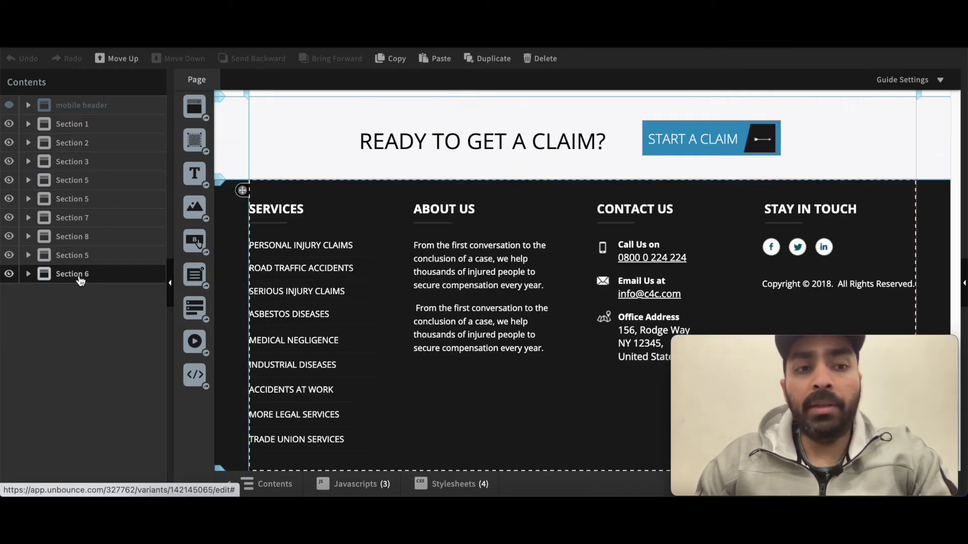
double_click(80, 280)
type("FOOTER")
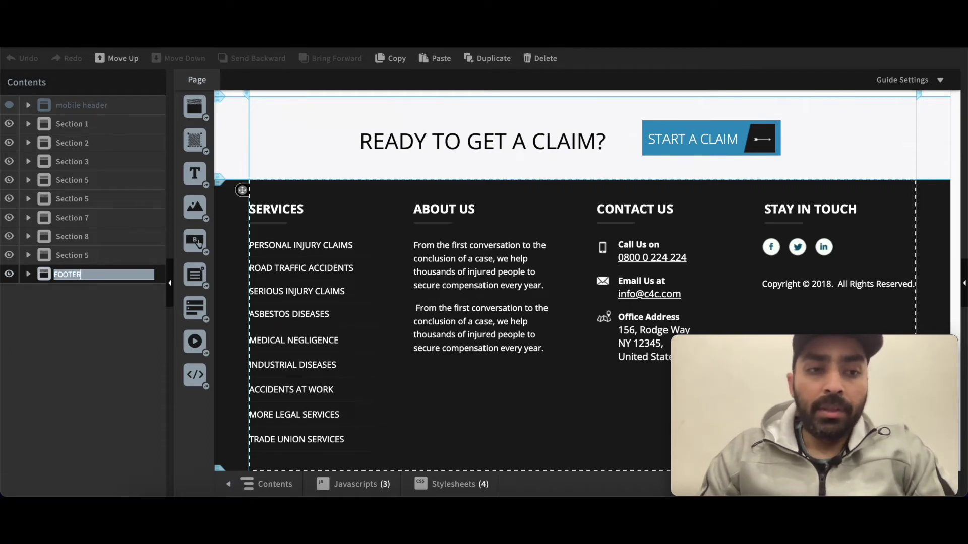
key("Return")
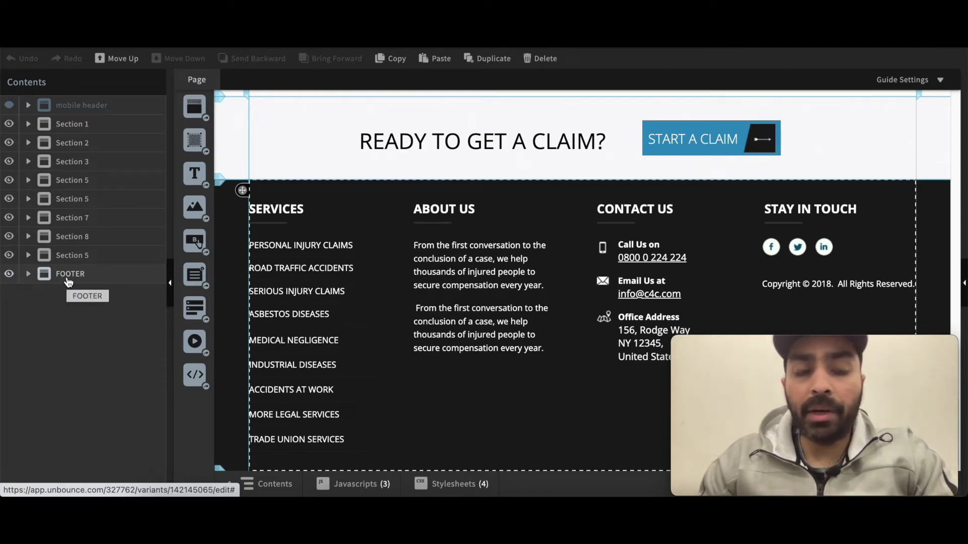
left_click(74, 198)
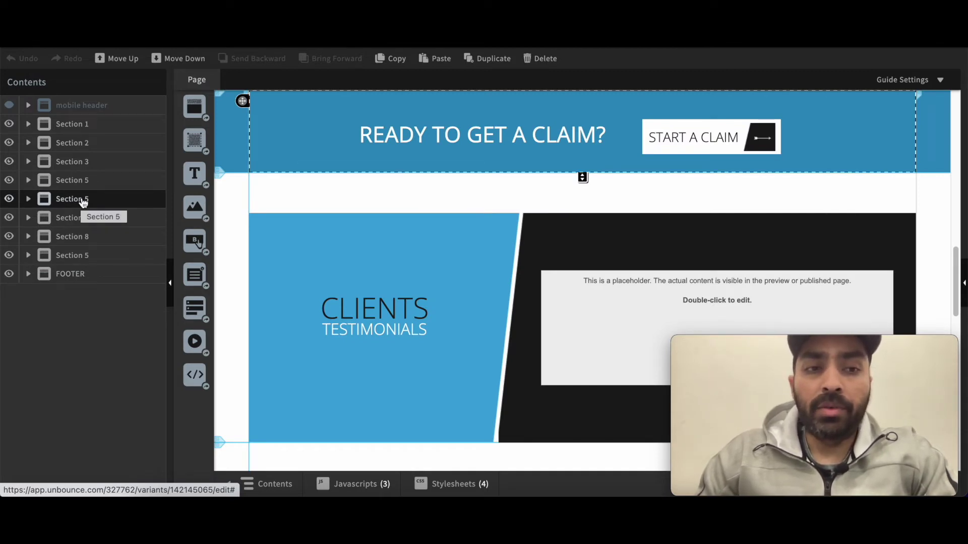
Step: Rename the claim banner's Section 5 layer to 'READY TO CLAIM with CTA', fixing the typo
left_click_drag(78, 195, 78, 204)
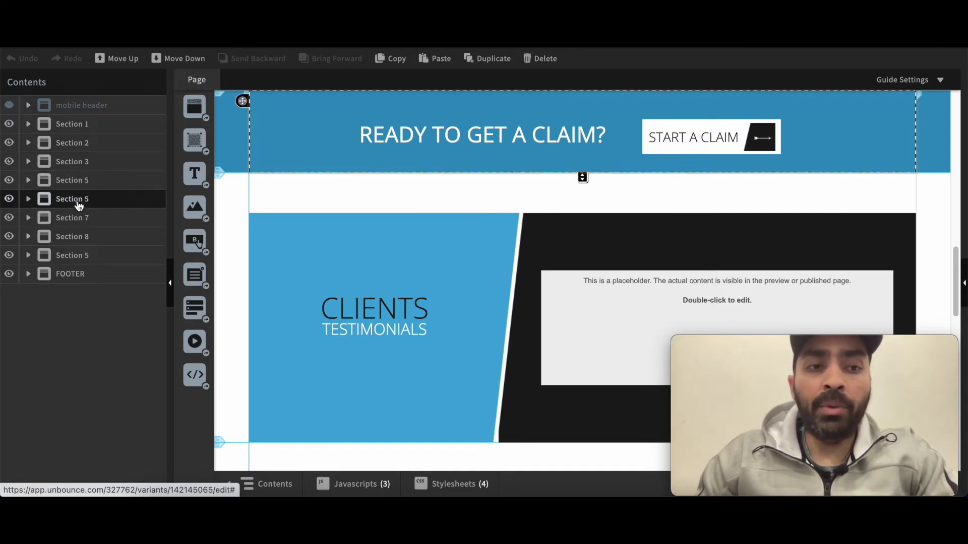
double_click(78, 201)
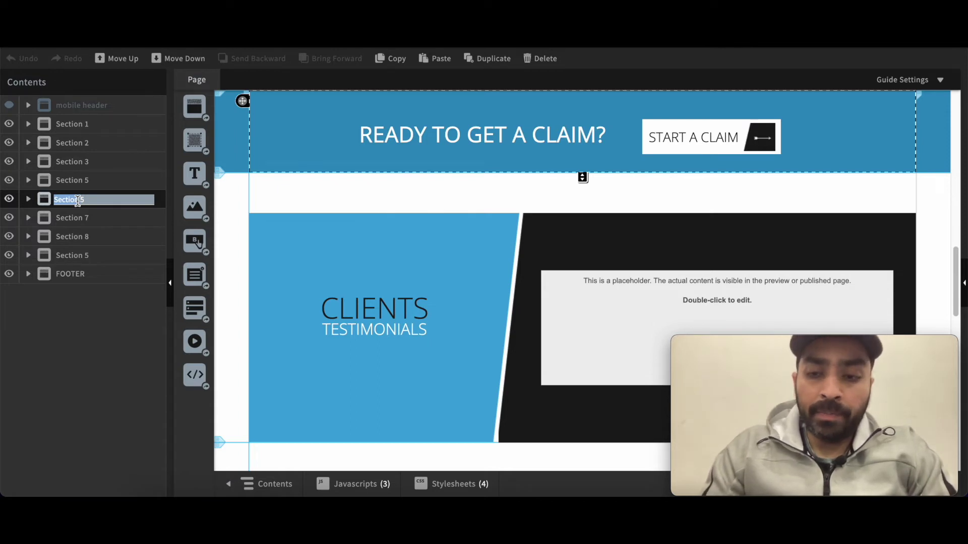
type("S")
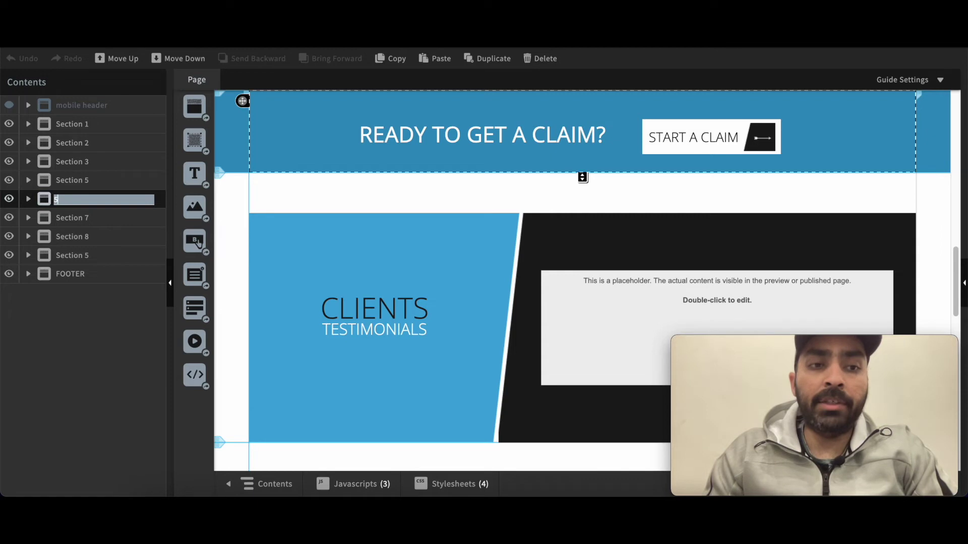
key("BackSpace")
type("READY TO CLA")
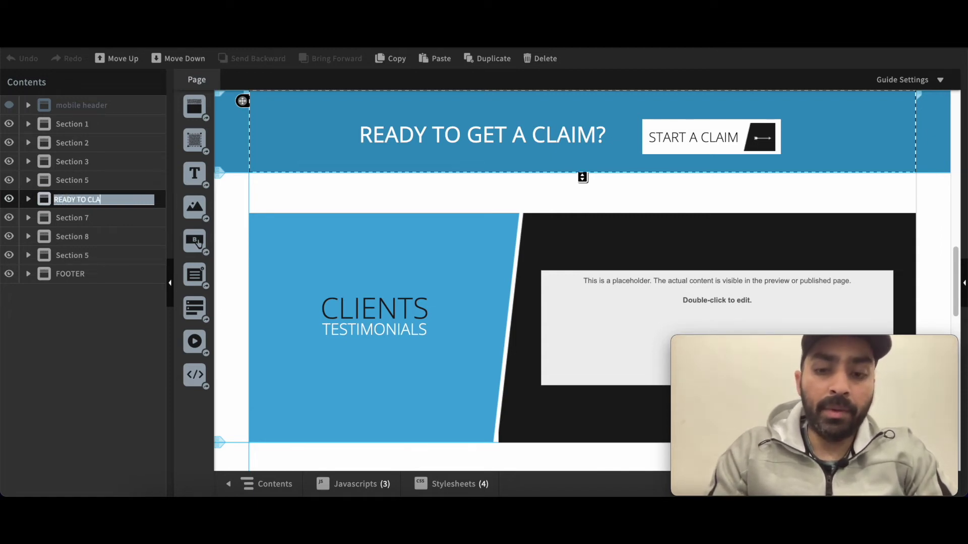
type("IM with CRTA")
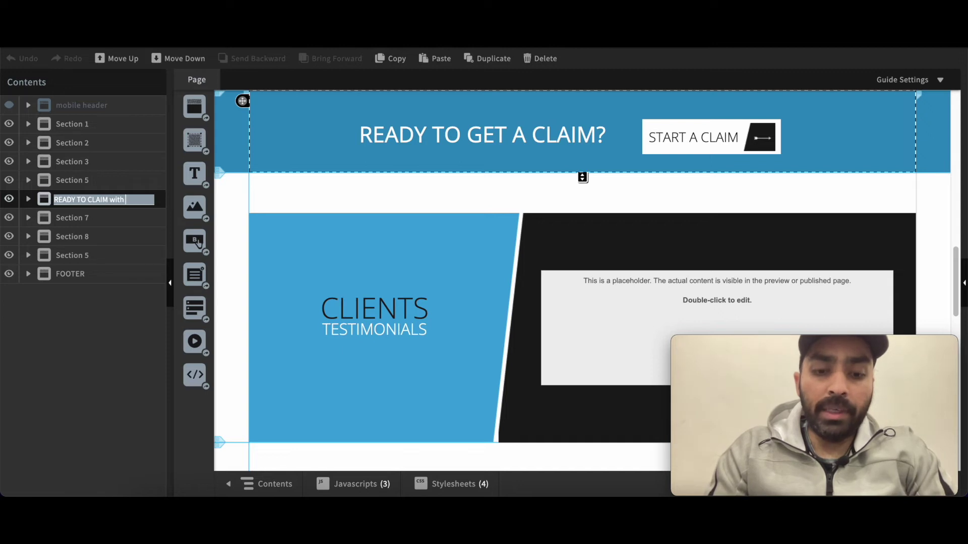
key("BackSpace")
key("BackSpace")
key("BackSpace")
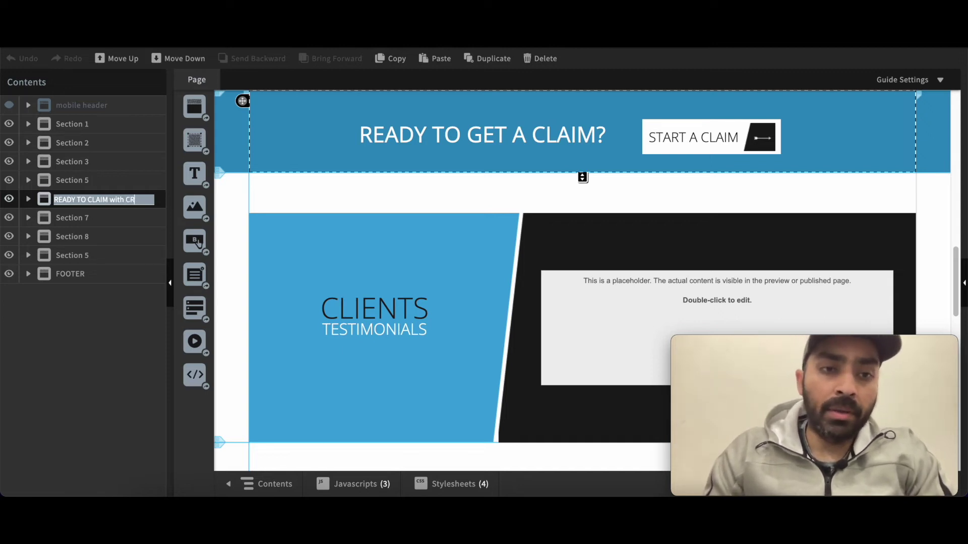
type("TA")
key("Return")
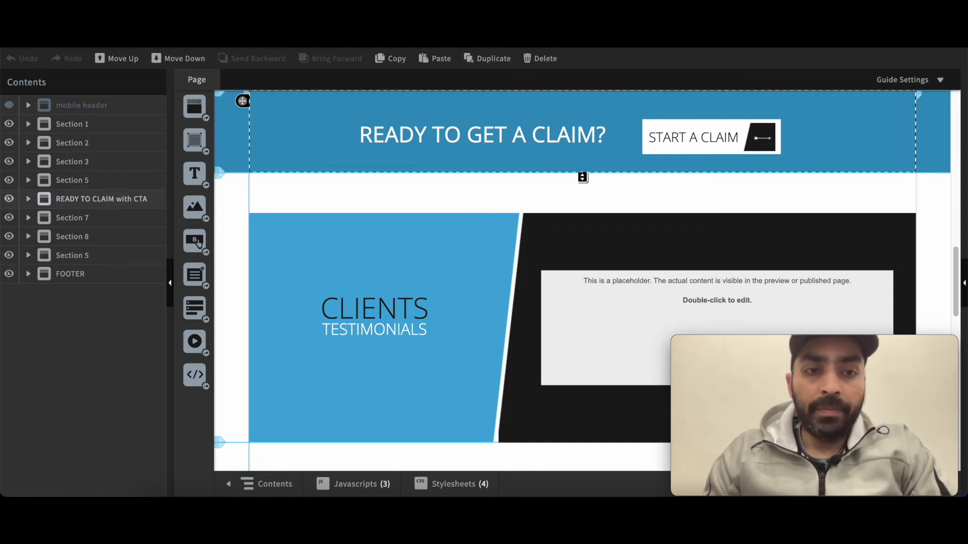
Step: Expand the About Us section, rename its Box 3 line layer to Divider, then check Box 4
left_click(47, 180)
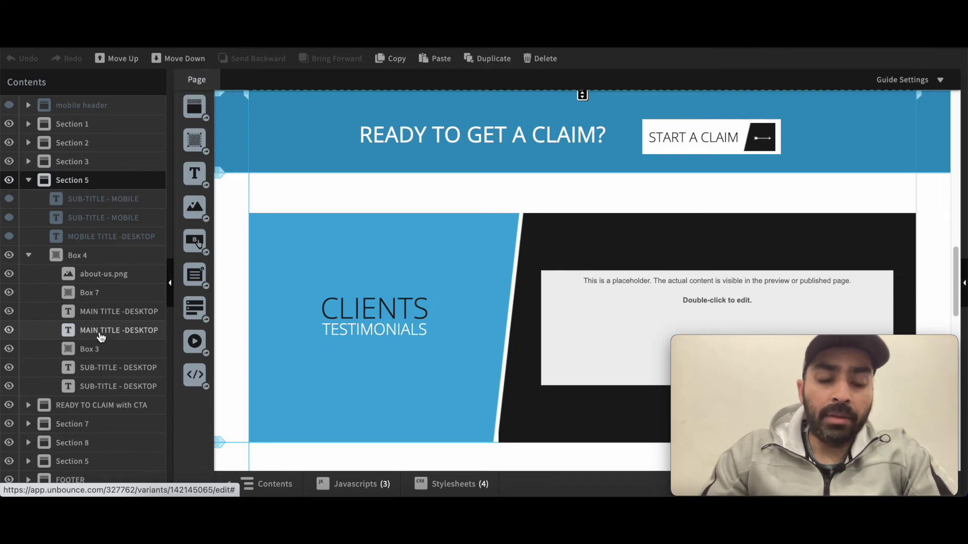
left_click(108, 313)
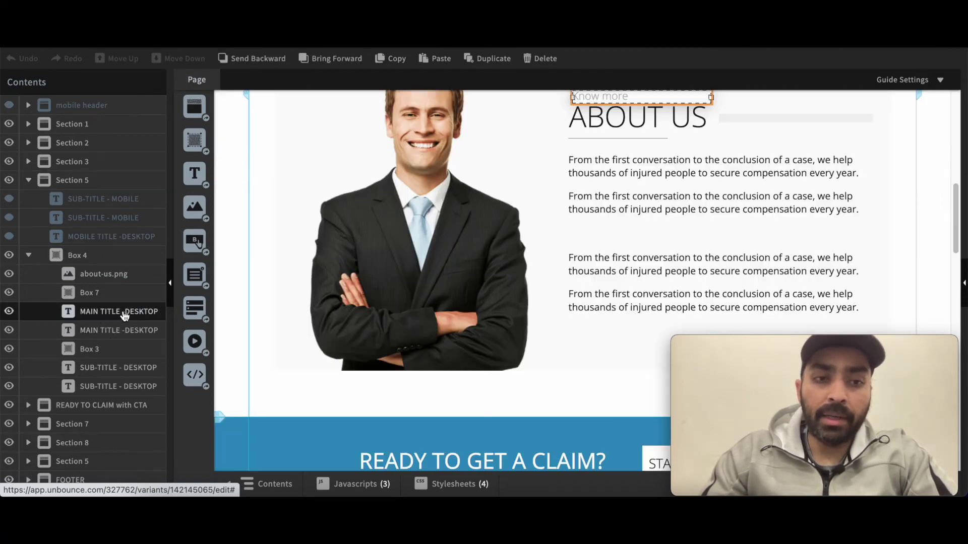
left_click(91, 351)
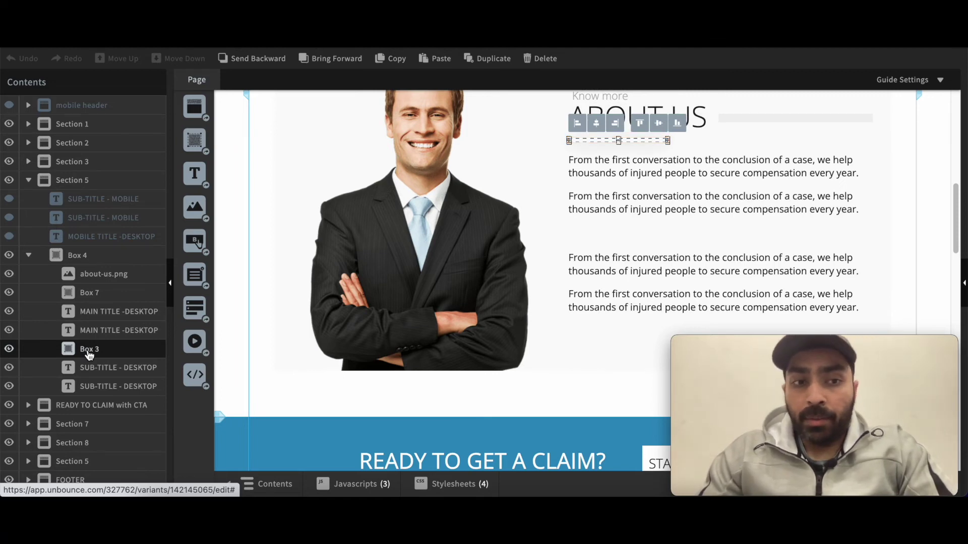
double_click(90, 352)
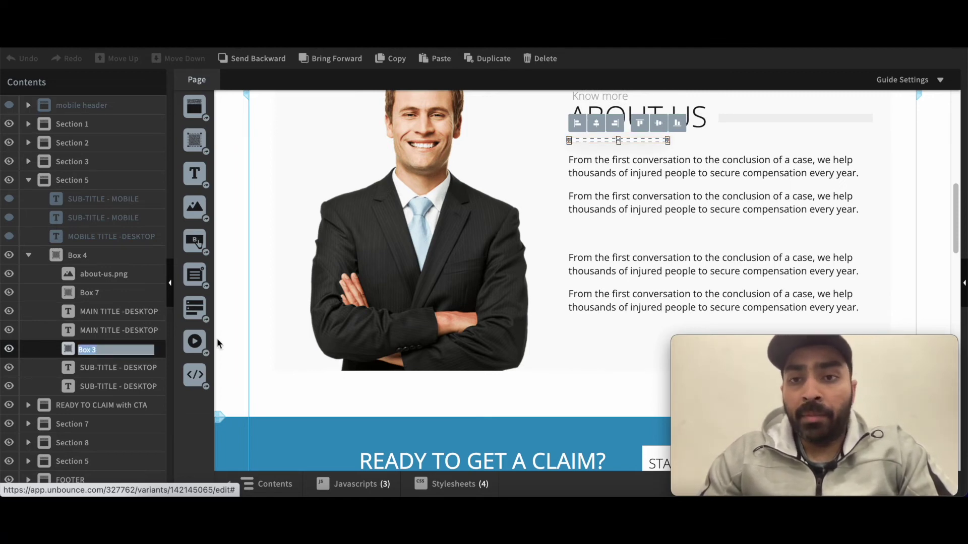
type("Divider")
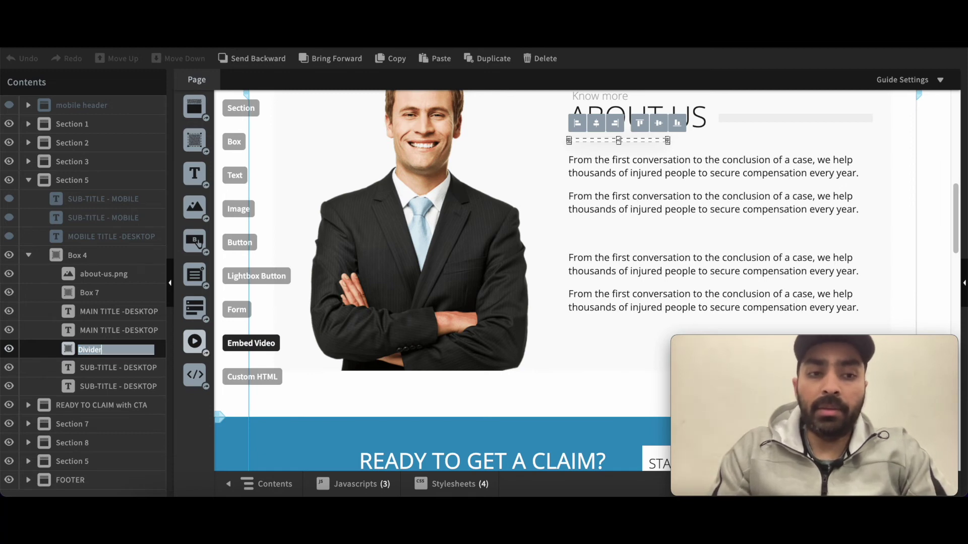
key("Return")
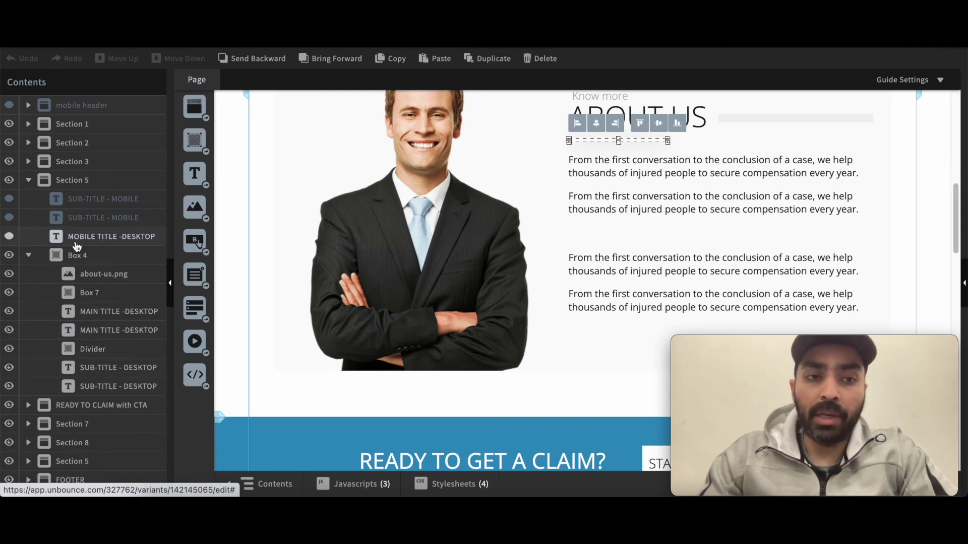
left_click(82, 259)
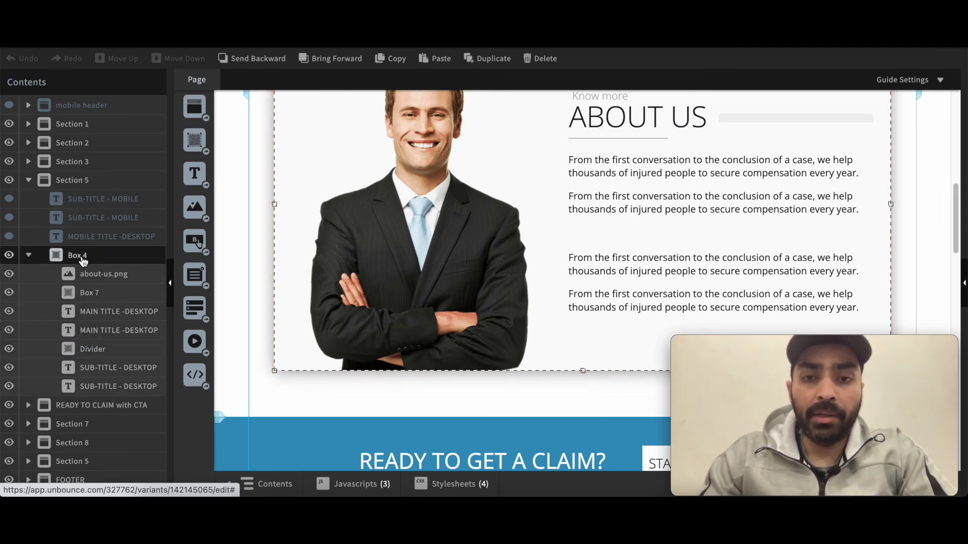
left_click(82, 189)
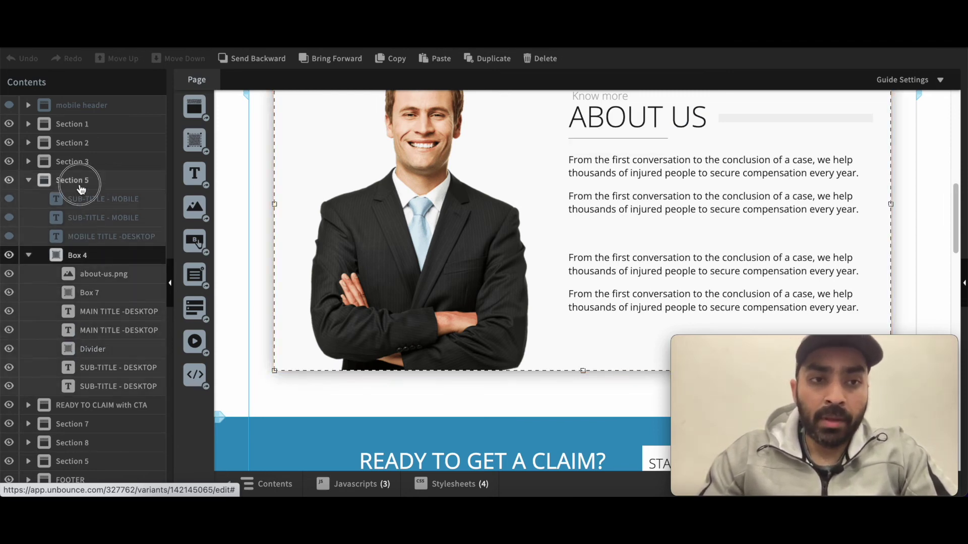